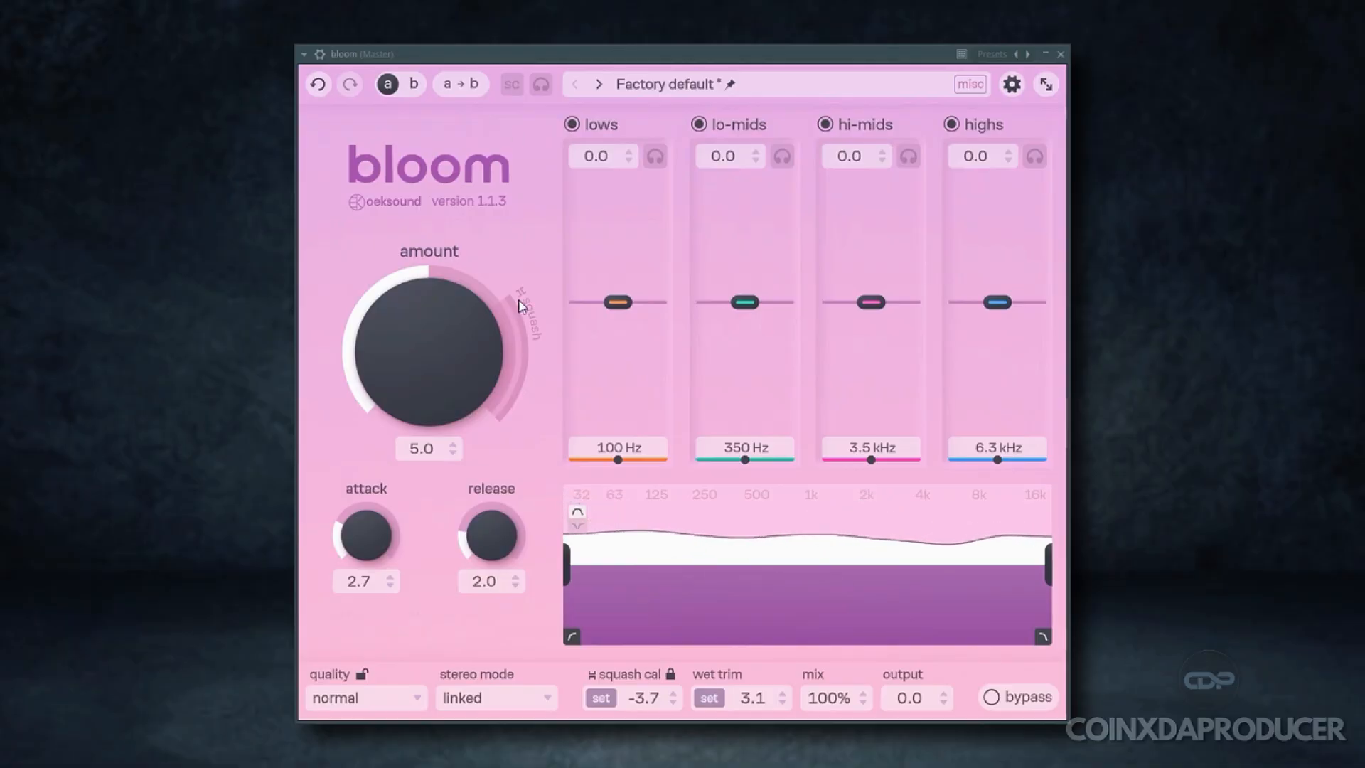
Step: Raise the overall processing amount to 7.0
drag(447, 361, 378, 266)
drag(362, 206, 365, 249)
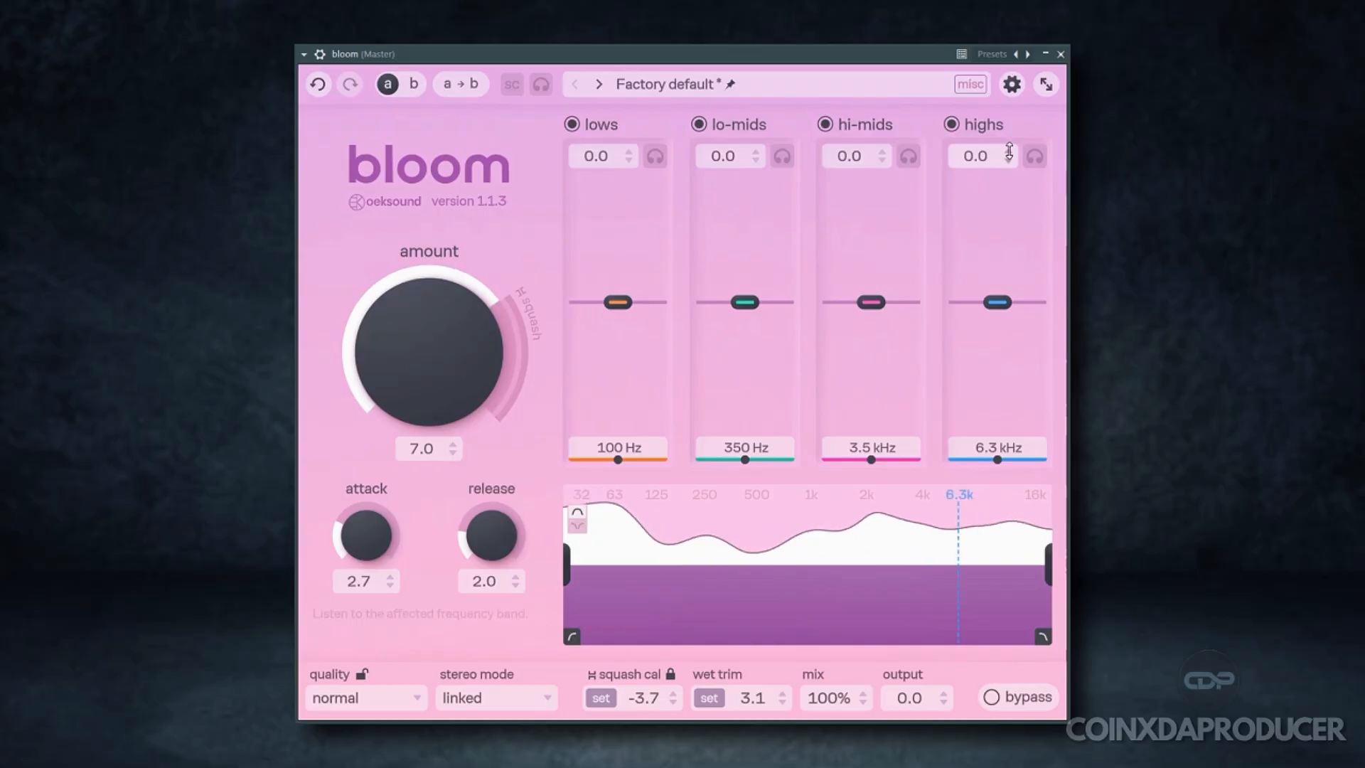
Step: Solo the highs band, set its tone to 4.0 at 2.7 kHz, and end the solo
click(1032, 156)
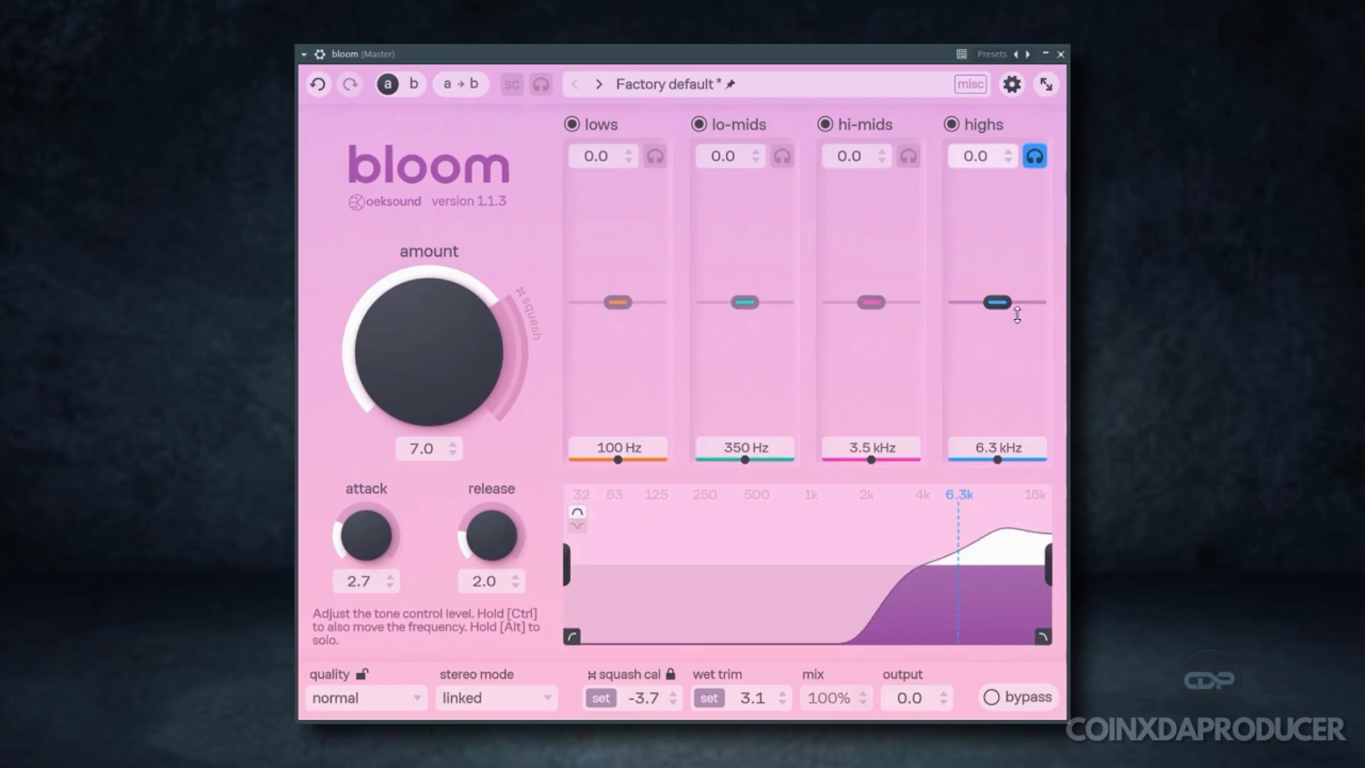
drag(996, 302, 963, 302)
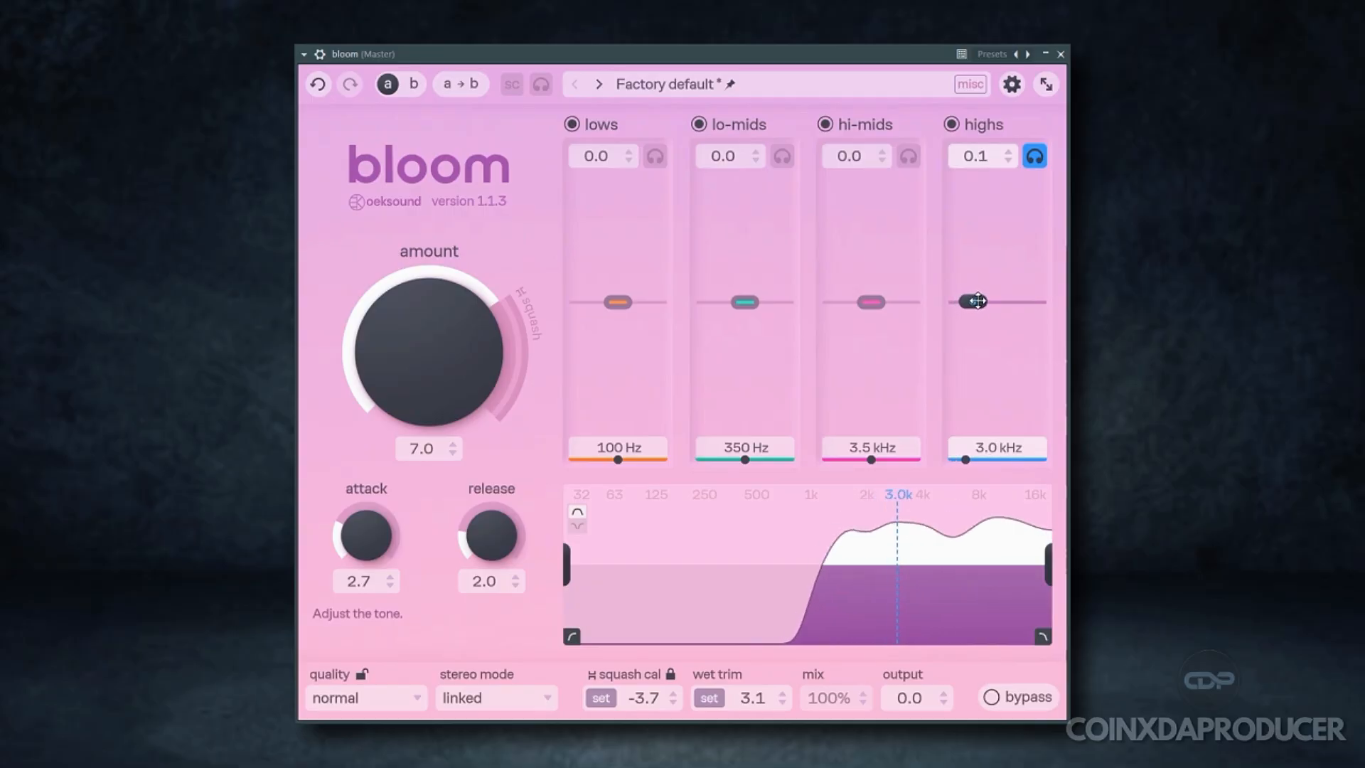
drag(979, 300, 977, 274)
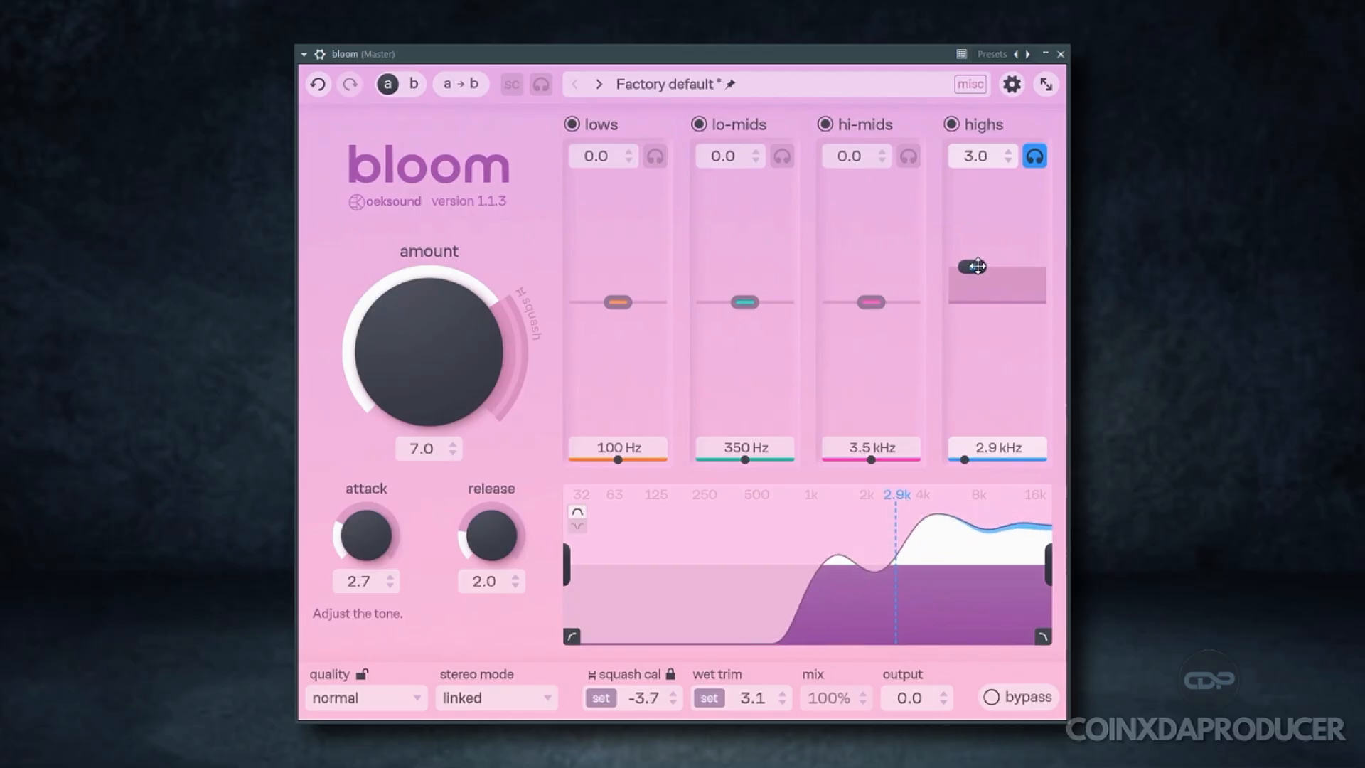
drag(977, 266, 978, 257)
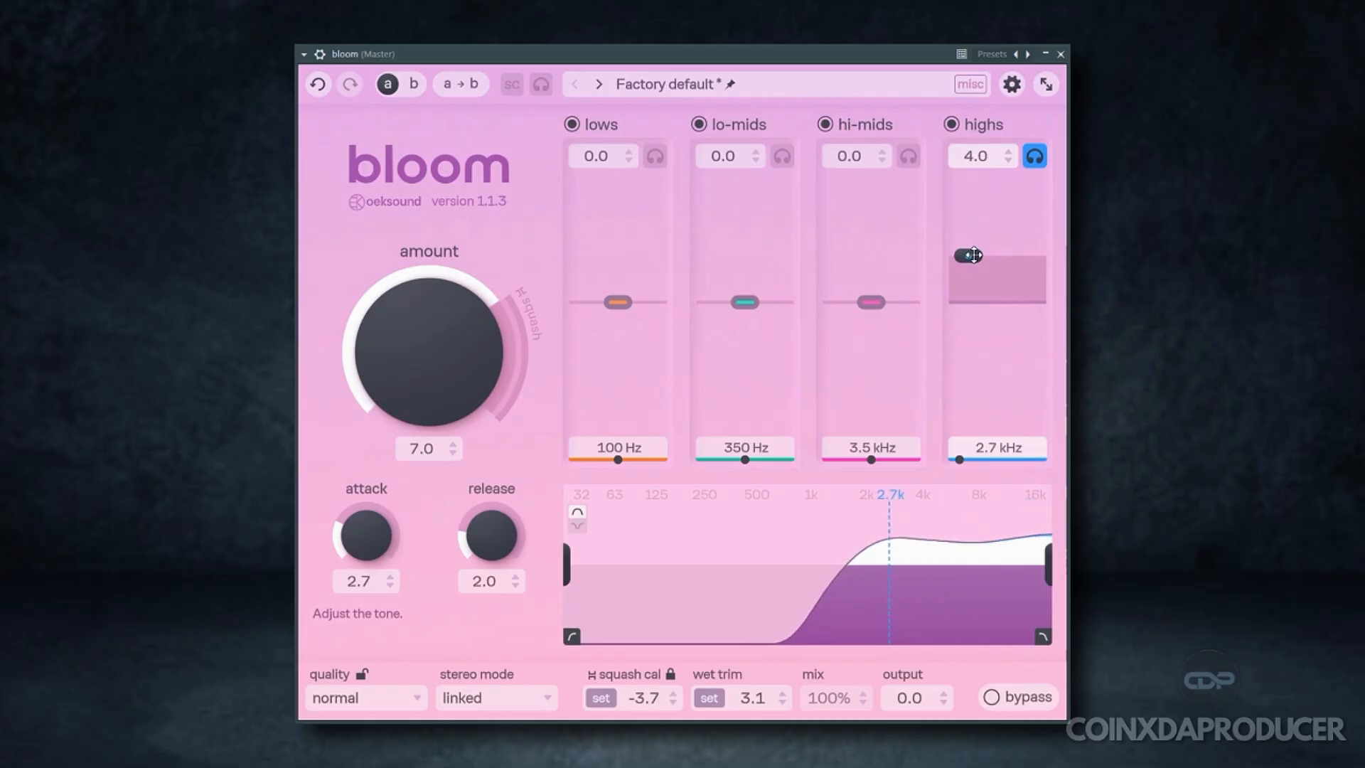
click(1034, 156)
Step: Solo the hi-mids band, set its tone to 3.6 at 1.9 kHz, and end the solo
click(908, 156)
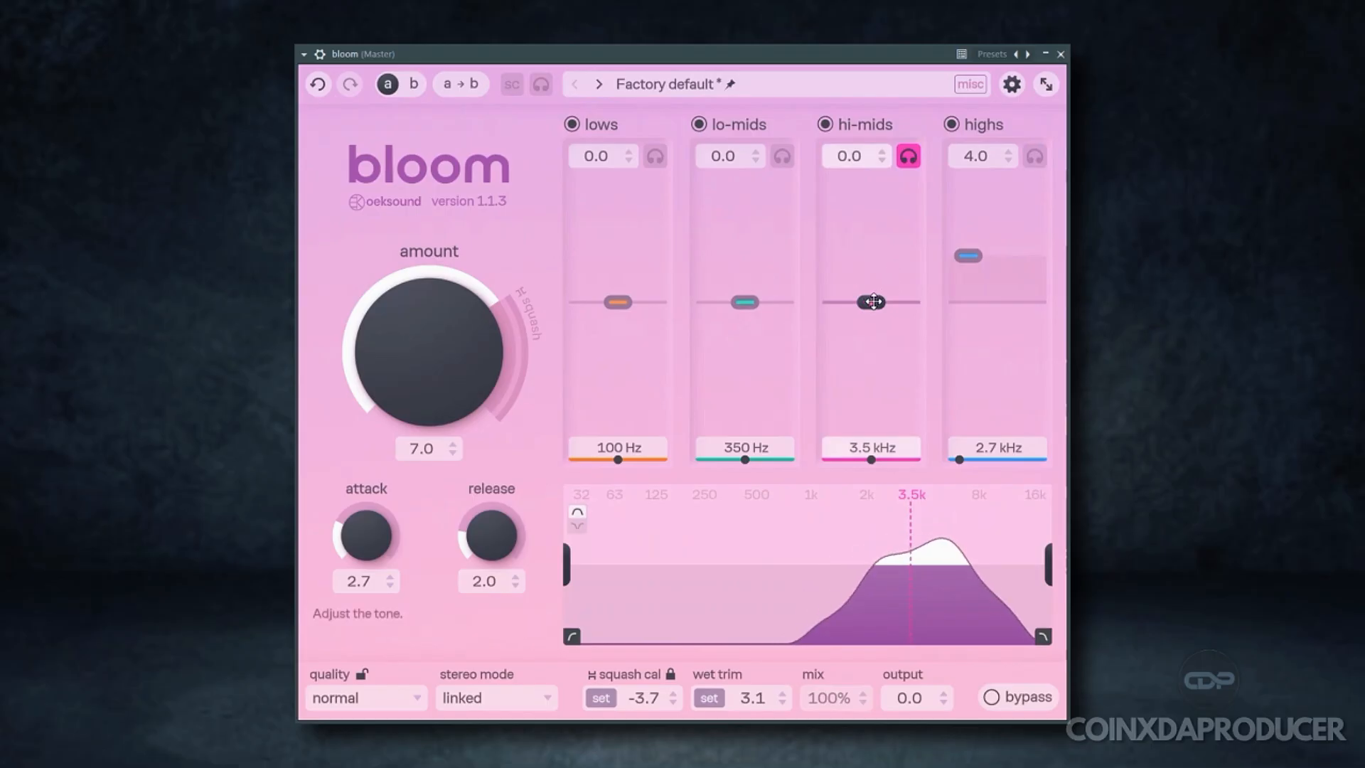
drag(871, 302, 857, 259)
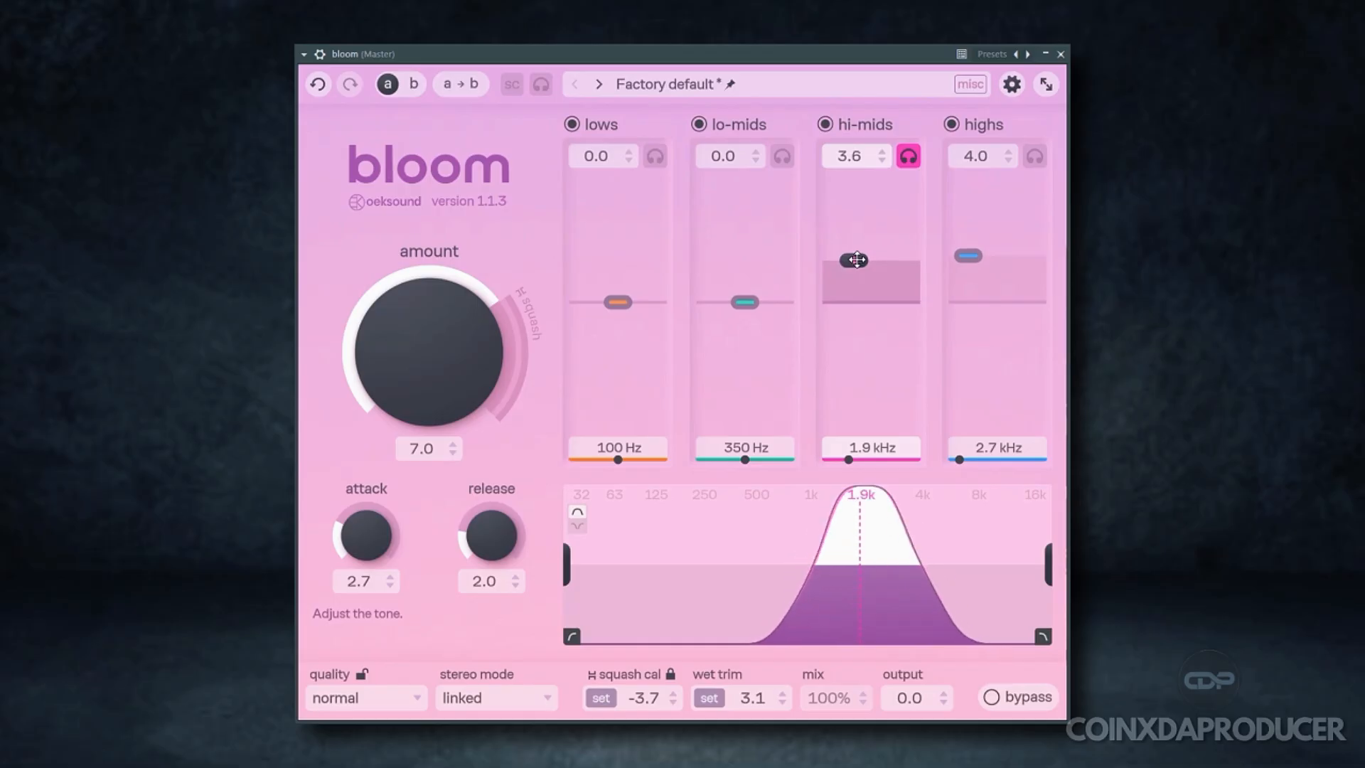
click(908, 156)
Step: Solo the lo-mids band, set its tone to -2.0 at 180 Hz, and end the solo
click(788, 162)
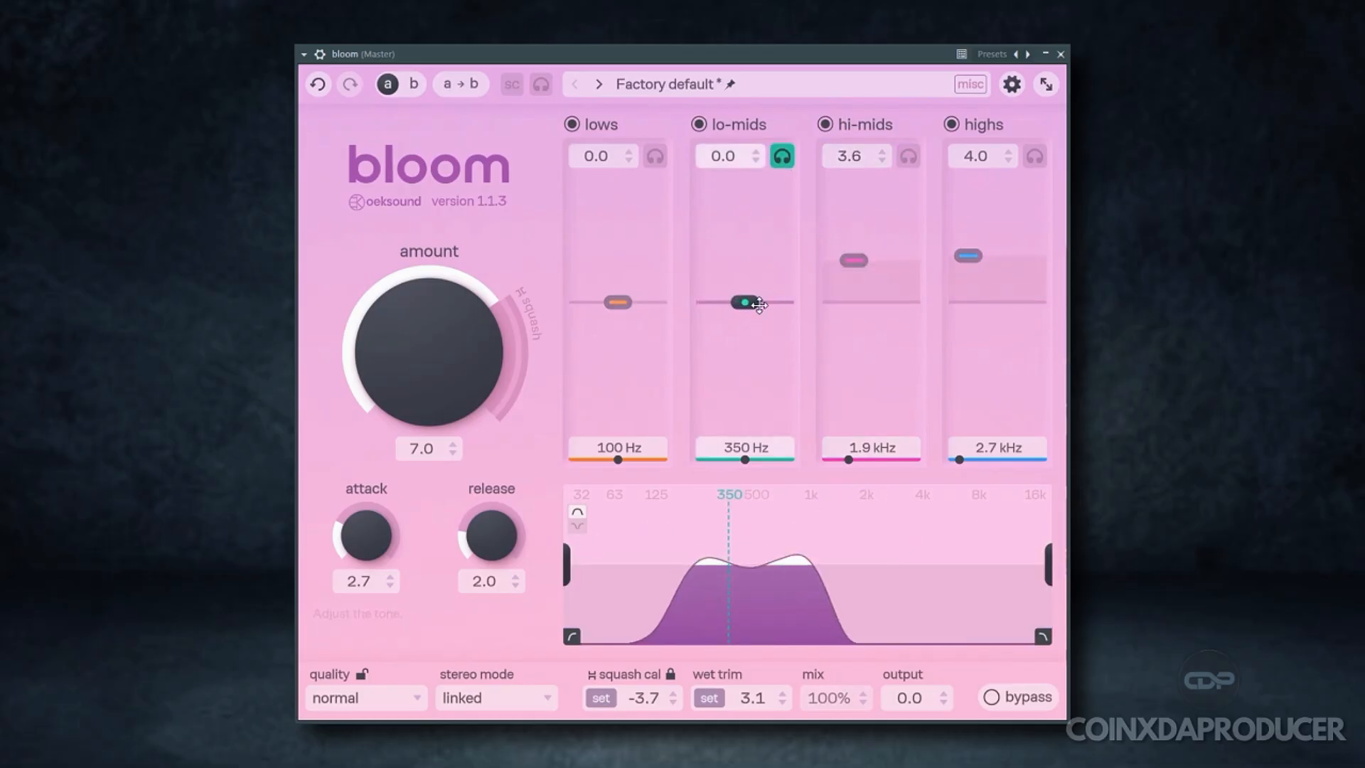
drag(752, 302, 735, 326)
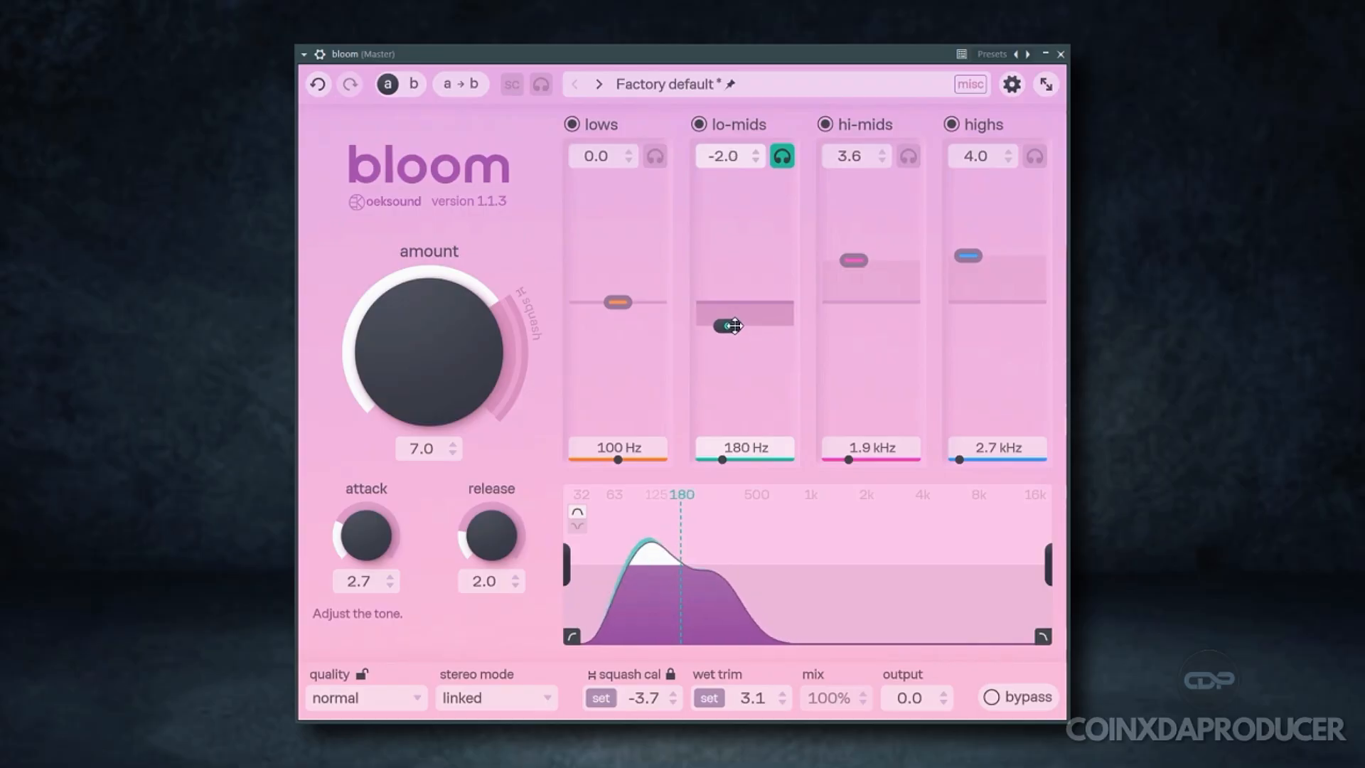
click(782, 157)
Step: Set the lows band to -6.4 at 140 Hz while soloed, and compare the unsoloed result against the bypassed signal
click(655, 156)
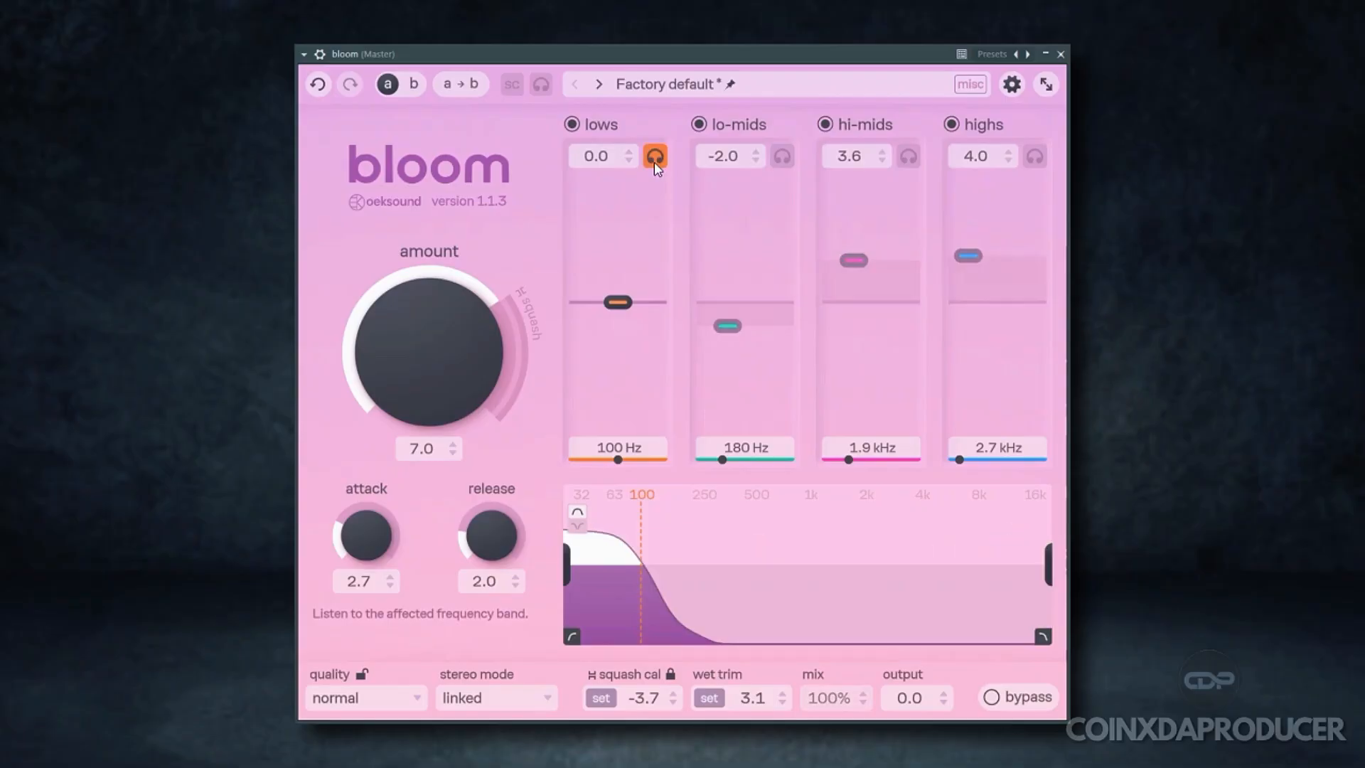
mouse_move(626, 306)
mouse_down()
mouse_move(584, 303)
mouse_move(650, 307)
mouse_move(637, 307)
mouse_move(636, 382)
mouse_up()
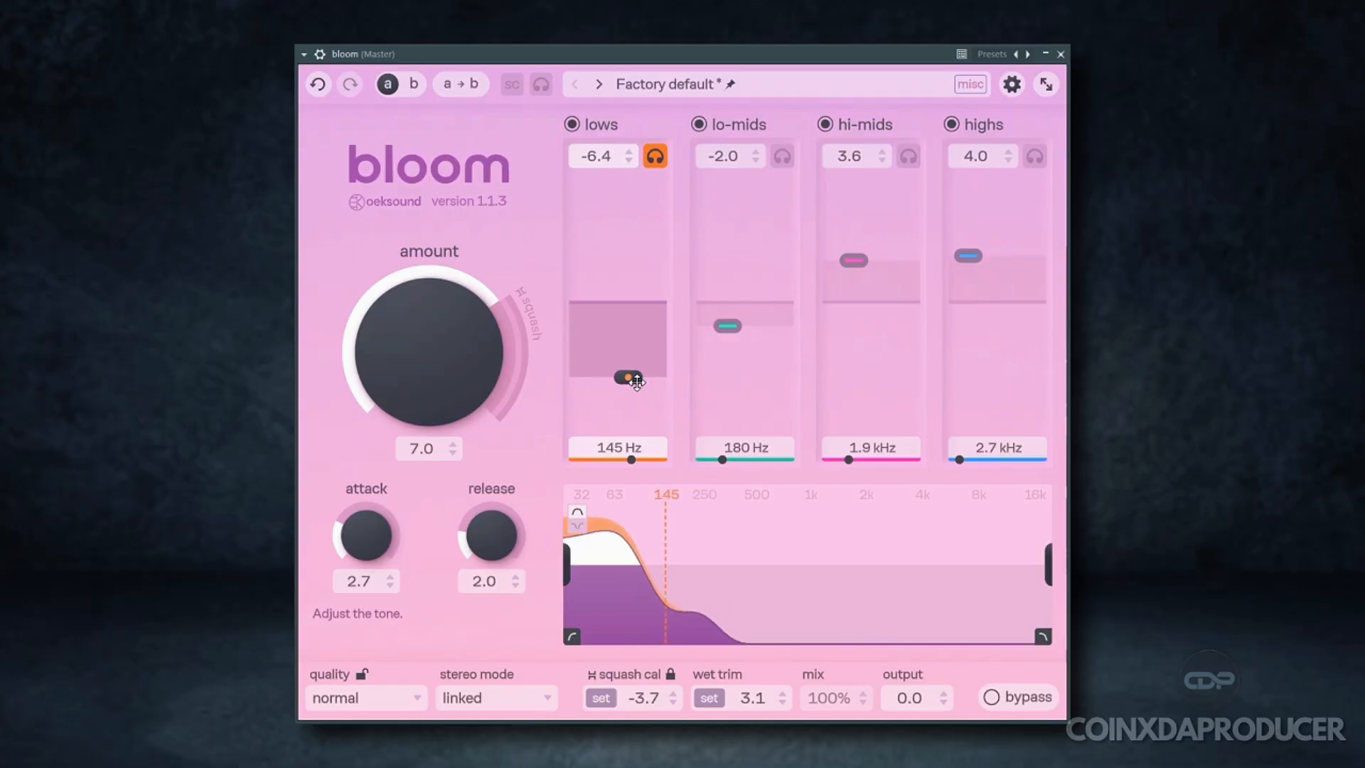
click(655, 156)
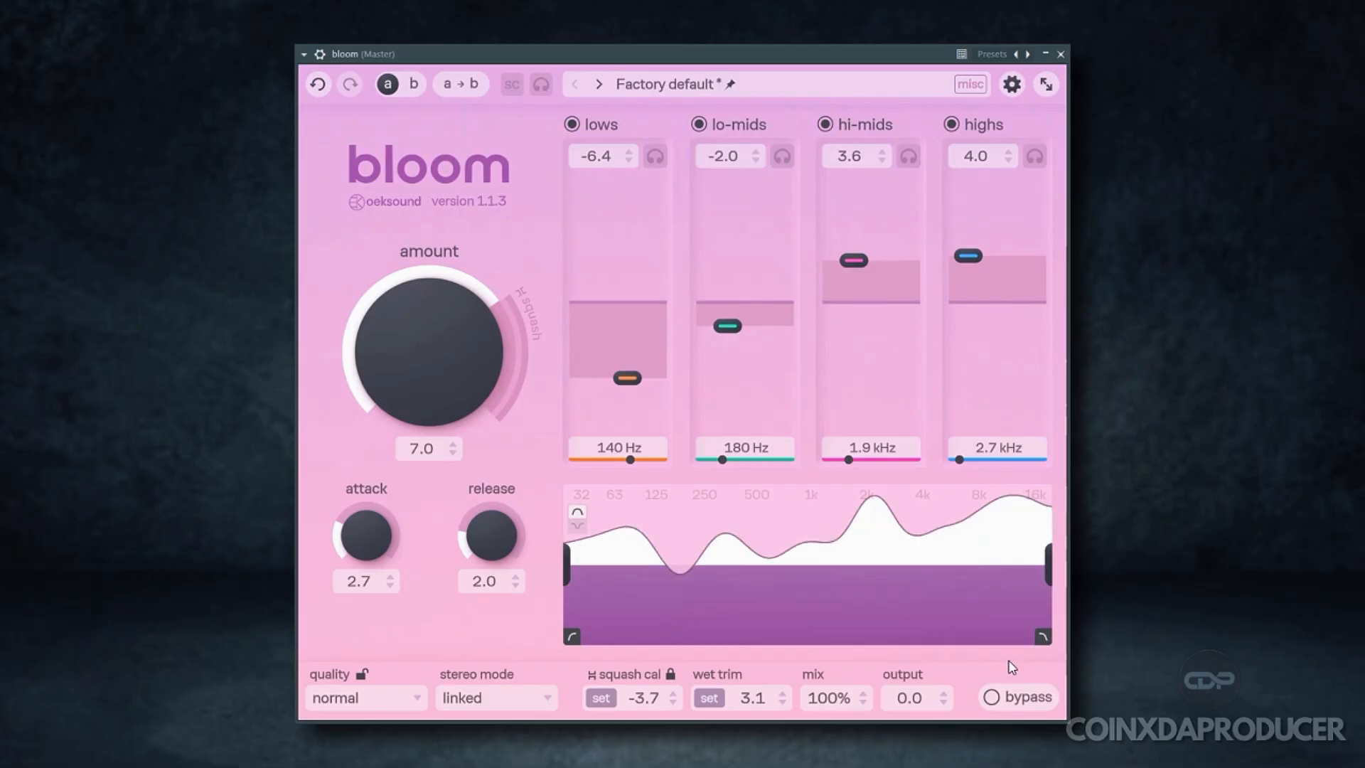
click(1024, 696)
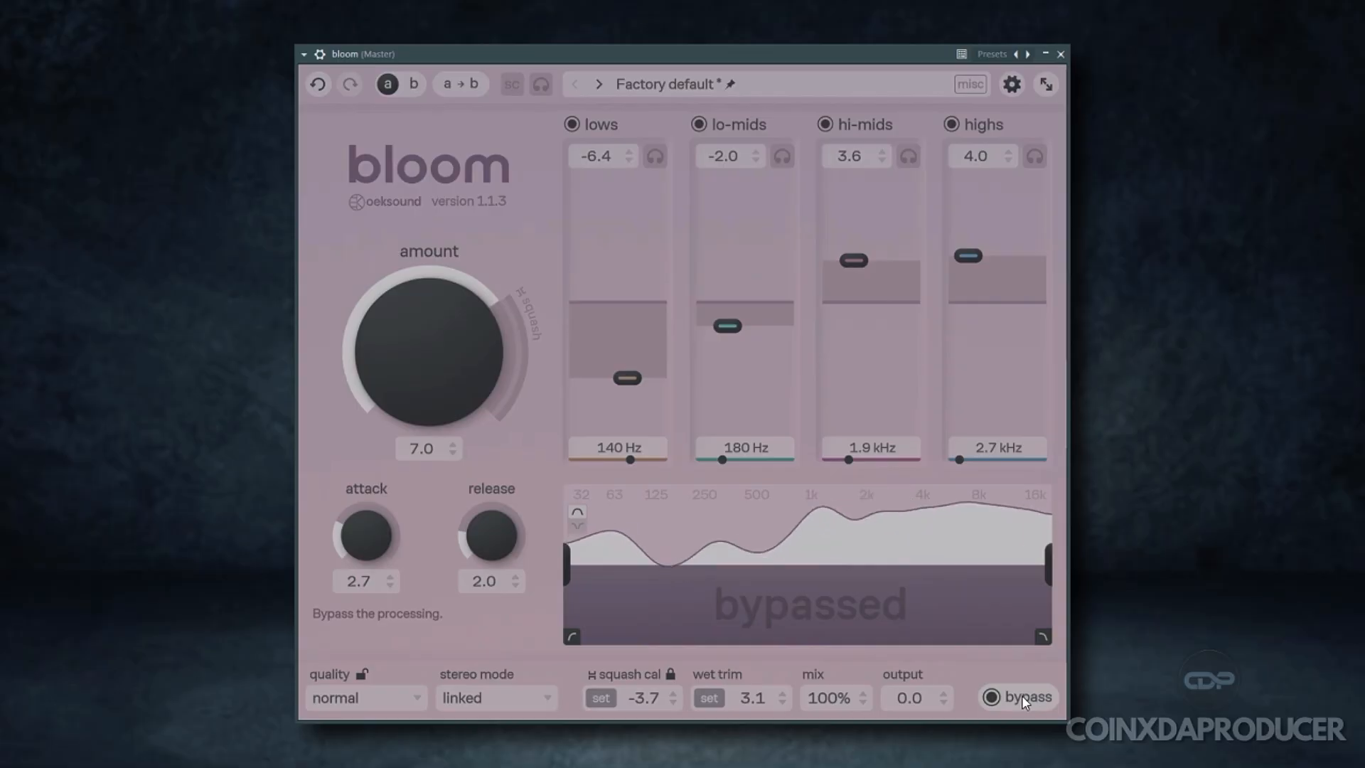
click(1022, 695)
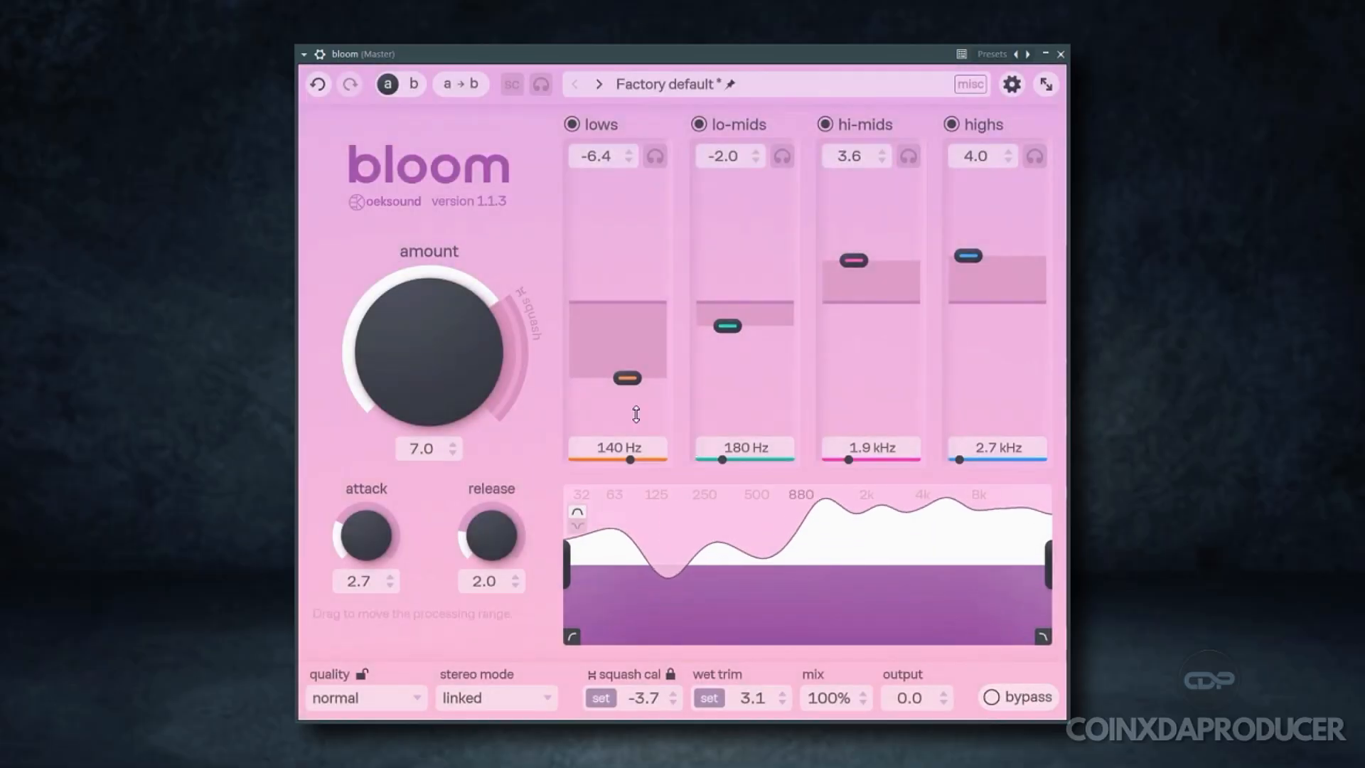
Step: Raise the overall amount into the squash range at 8.5 and compare the result against the bypassed signal
drag(431, 373, 395, 265)
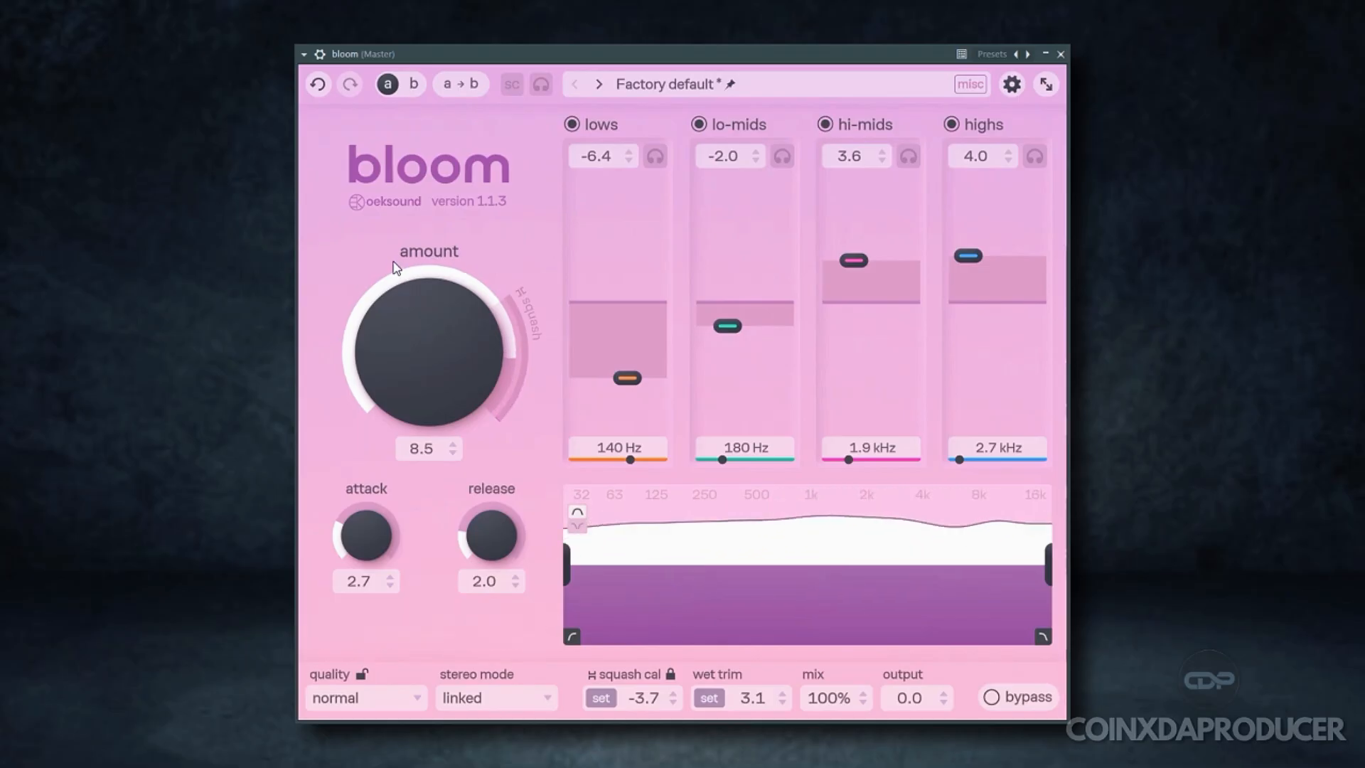
drag(459, 326, 456, 326)
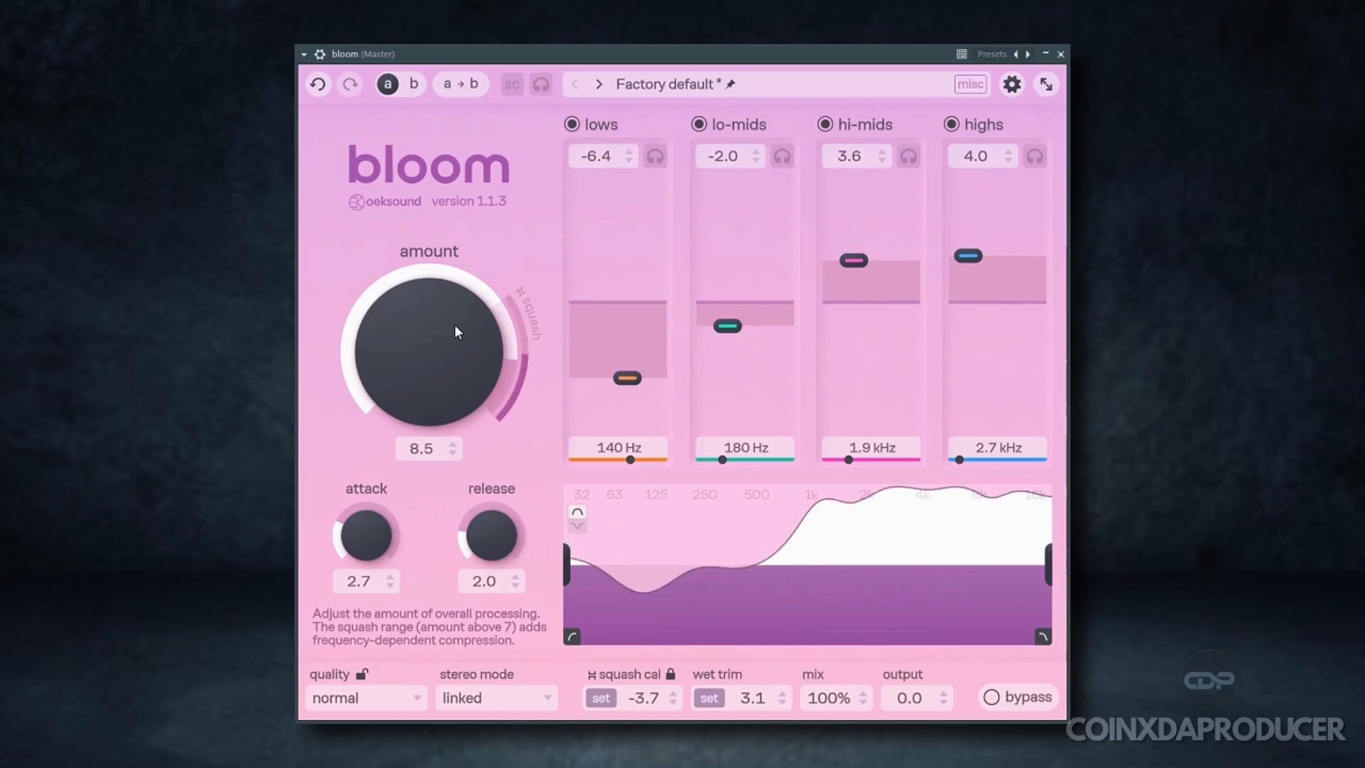
click(1042, 695)
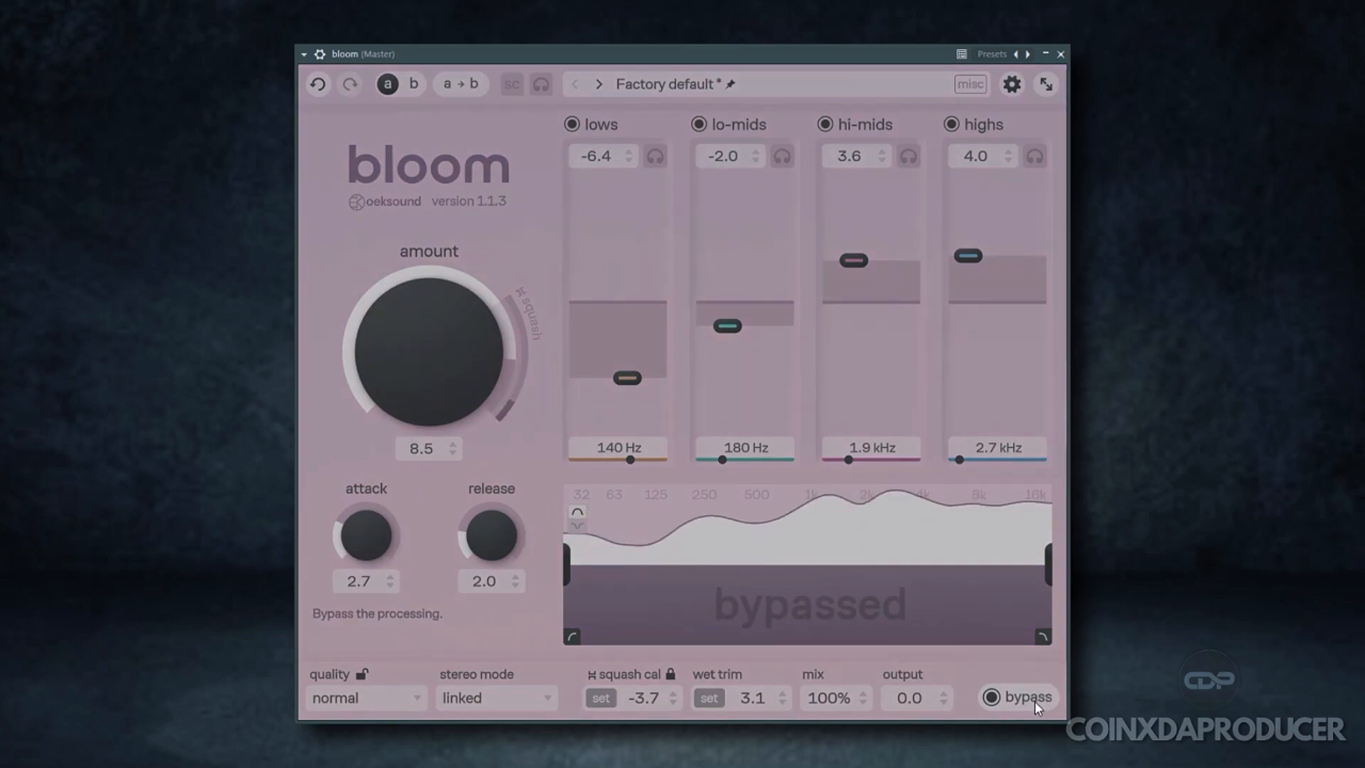
click(1035, 698)
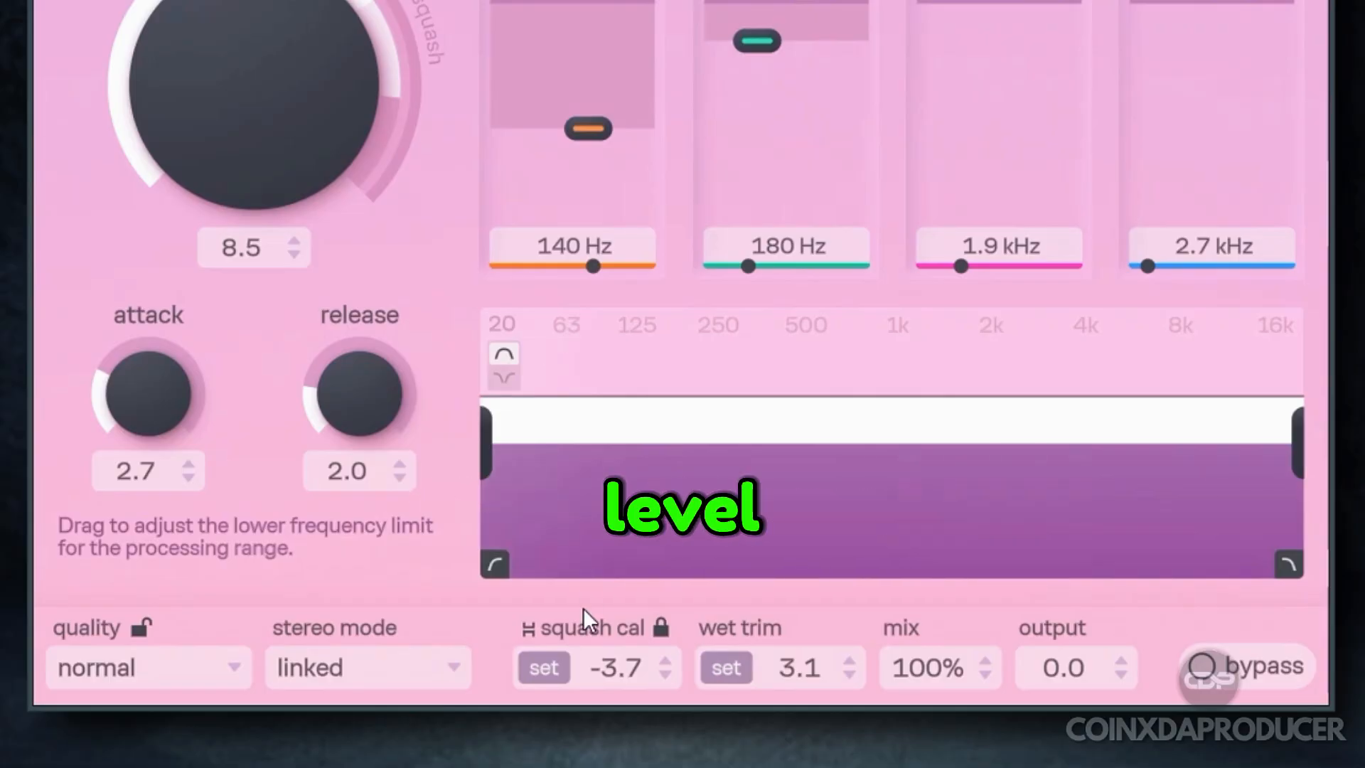
Step: Recalibrate the squash level automatically
click(559, 665)
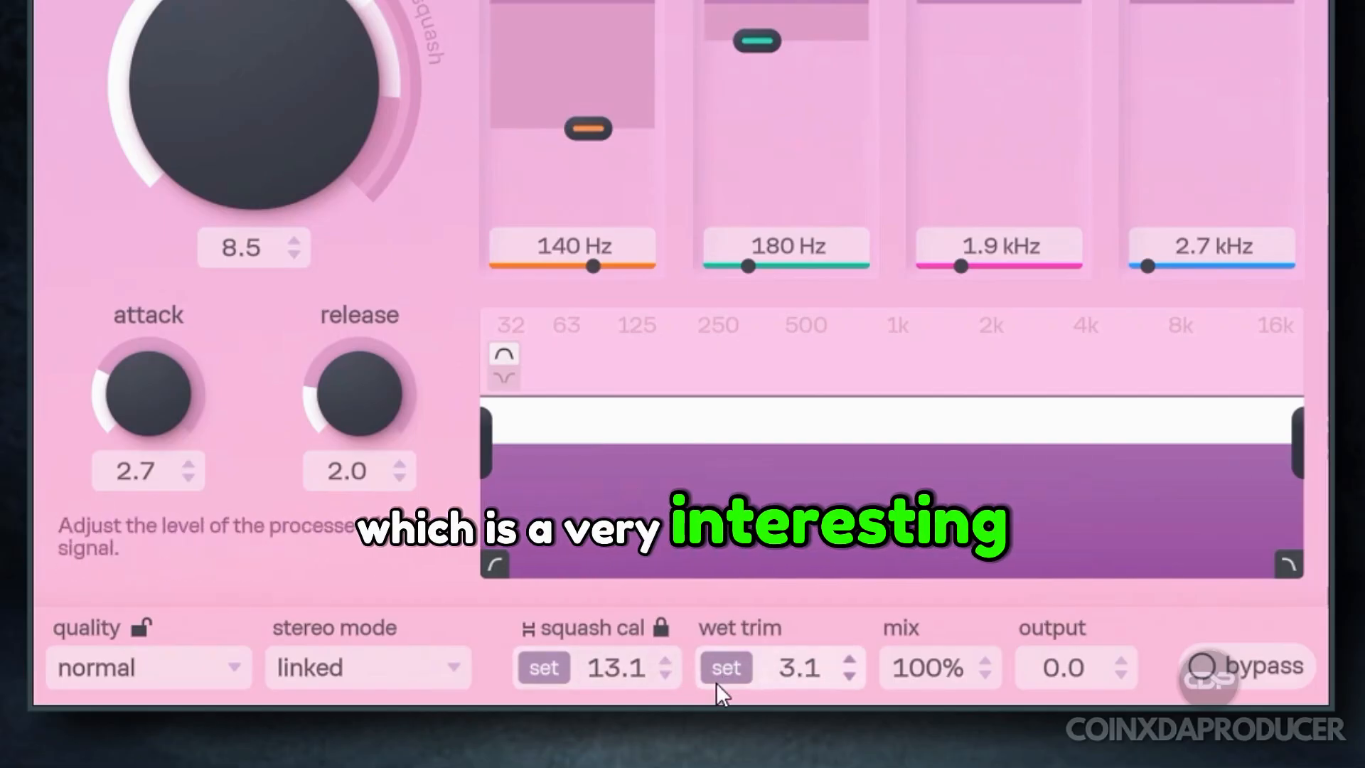
Step: Examine the available stereo modes and quality modes, keeping linked stereo and normal quality
click(390, 664)
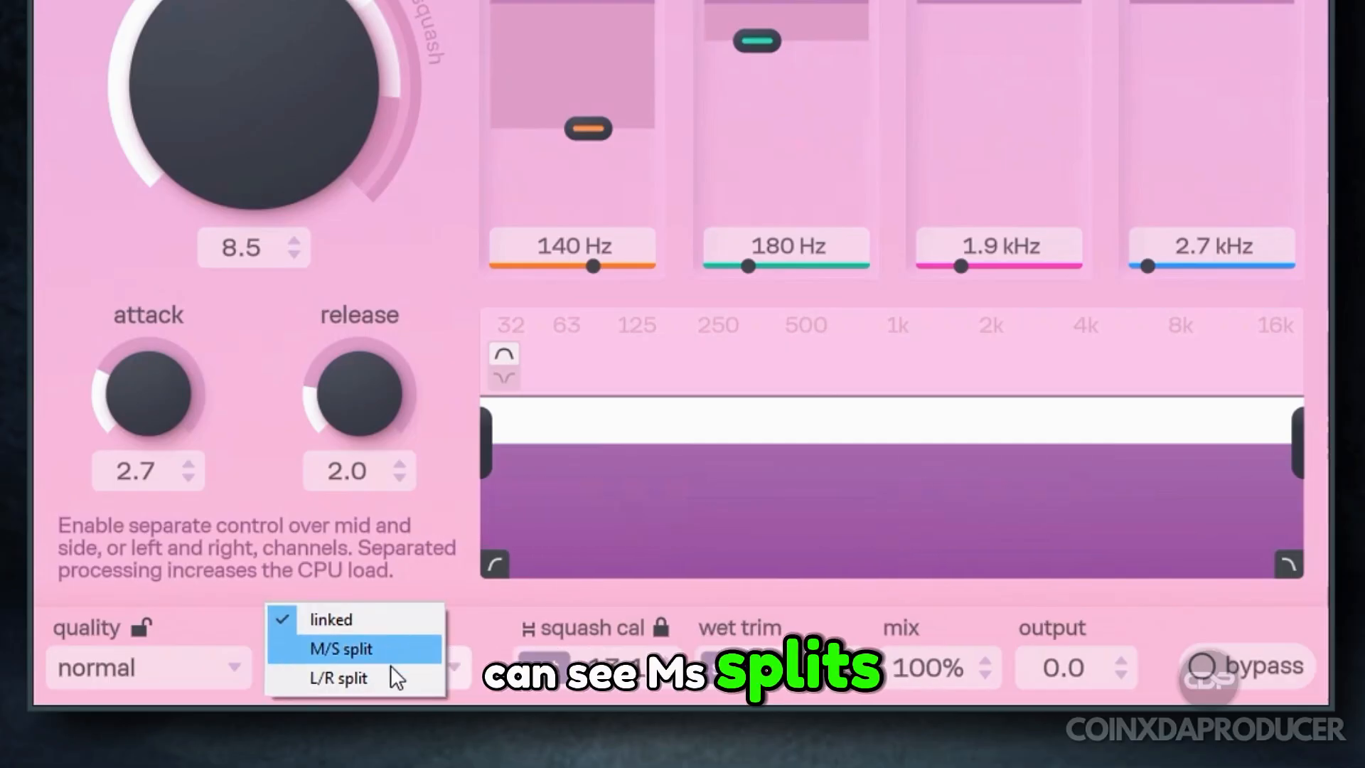
click(348, 583)
click(194, 671)
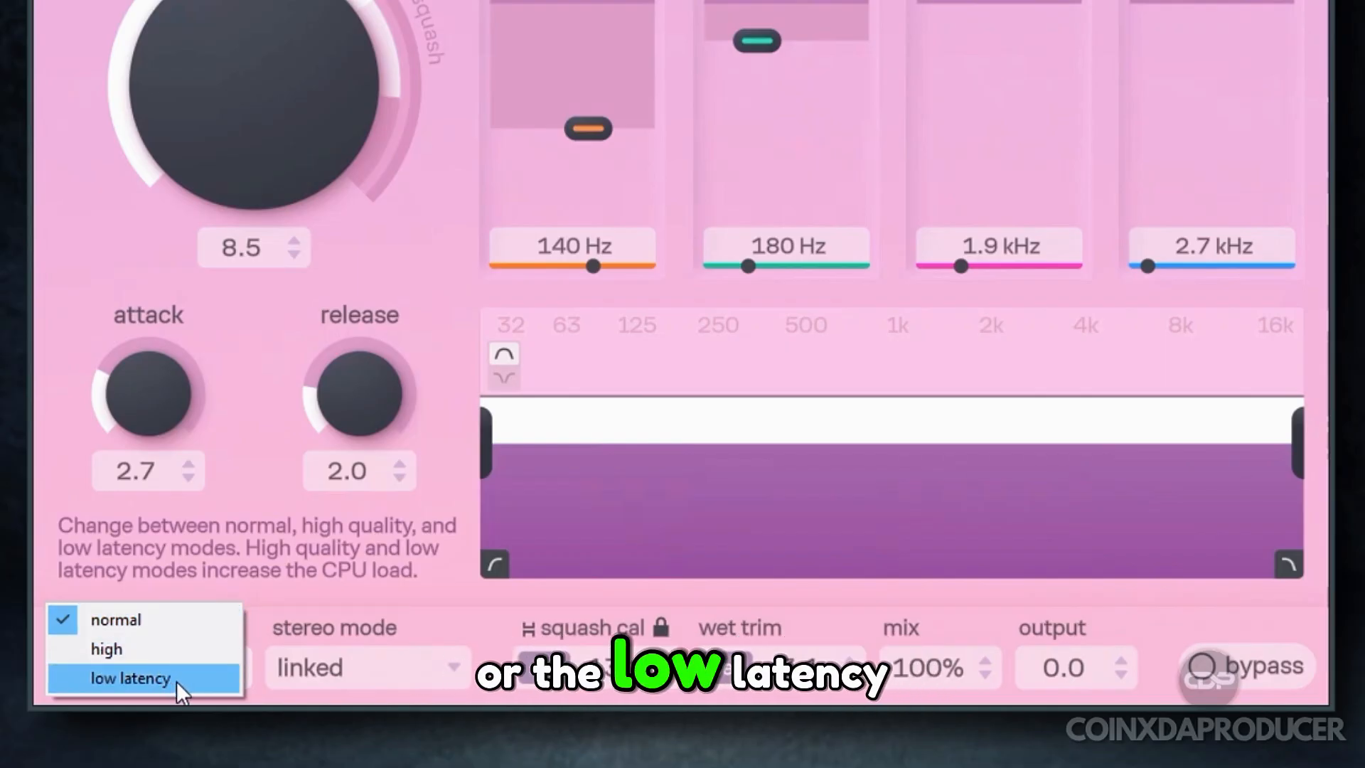
click(237, 622)
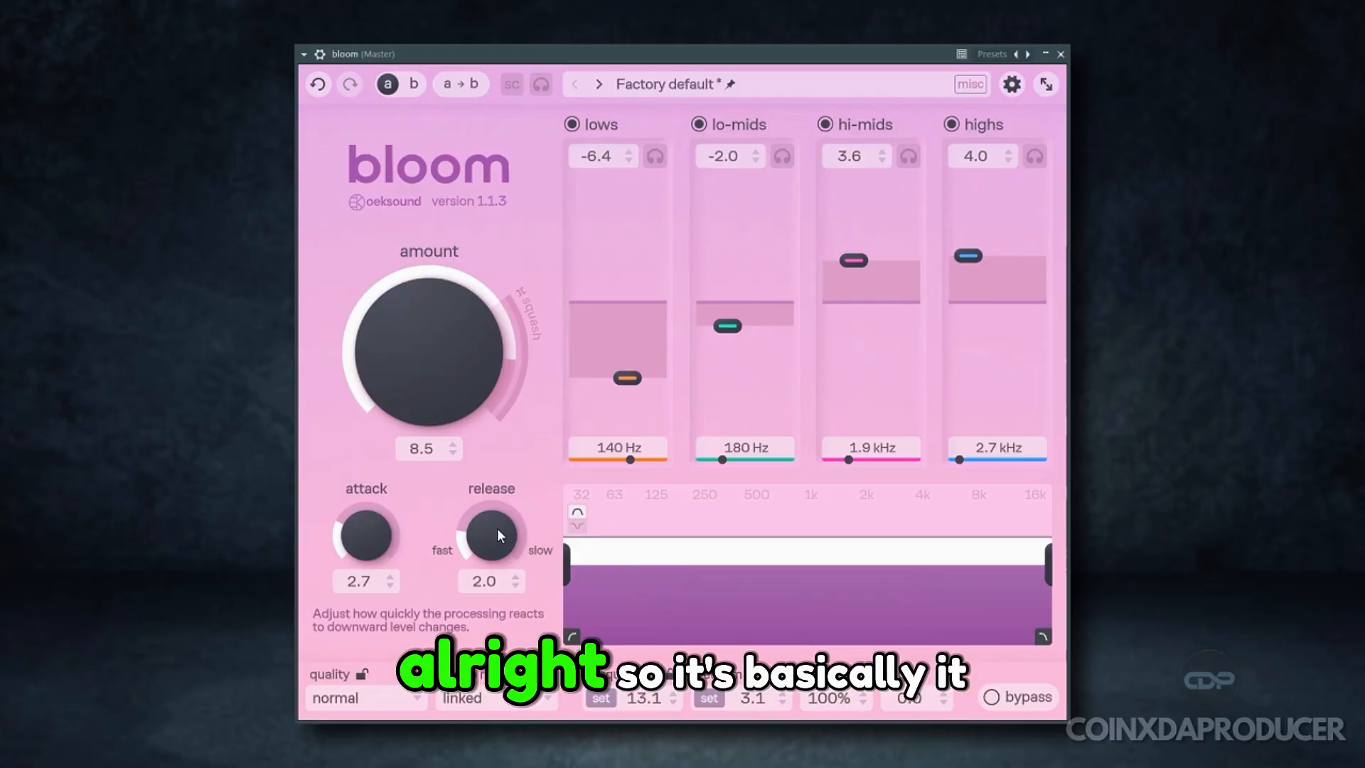
Step: Browse the list of presets across all categories and close it without loading one
click(715, 85)
scroll(995, 398, down, 5)
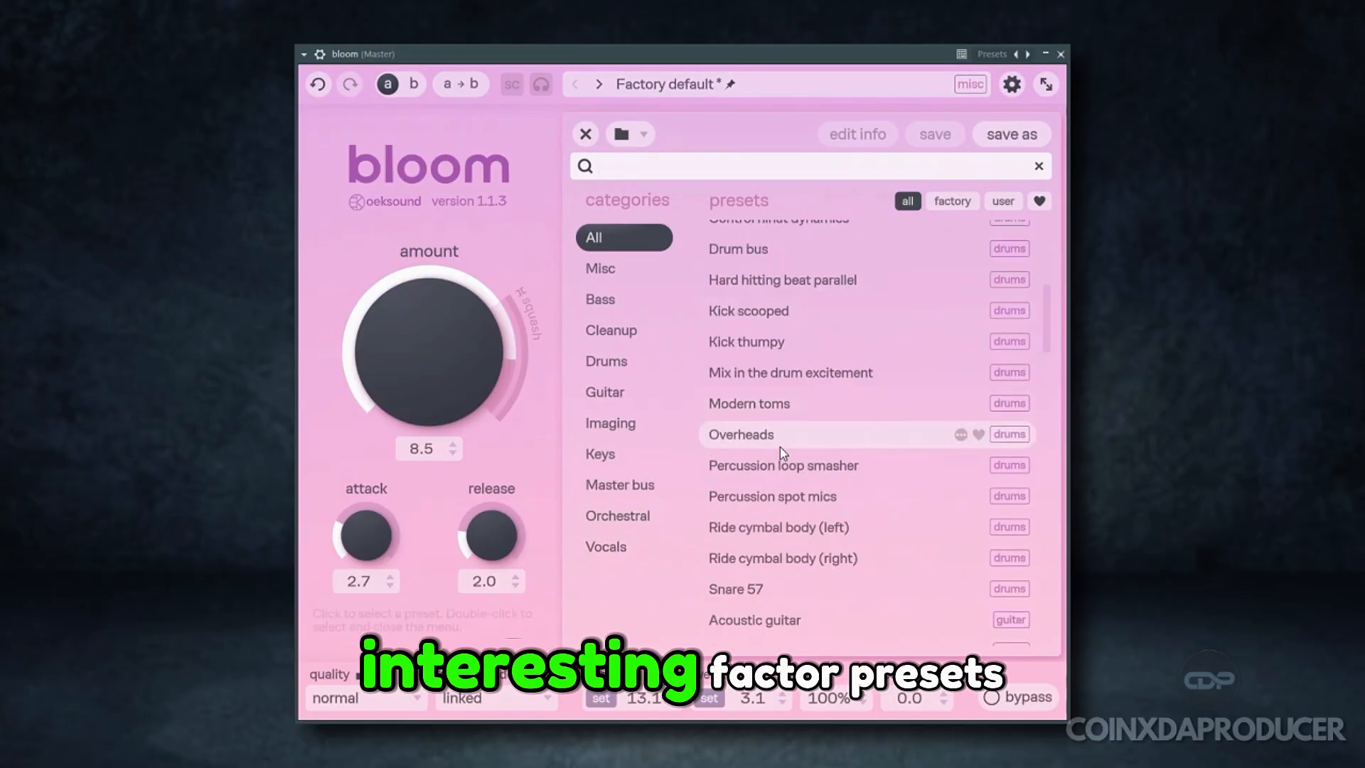
scroll(818, 398, up, 4)
click(513, 120)
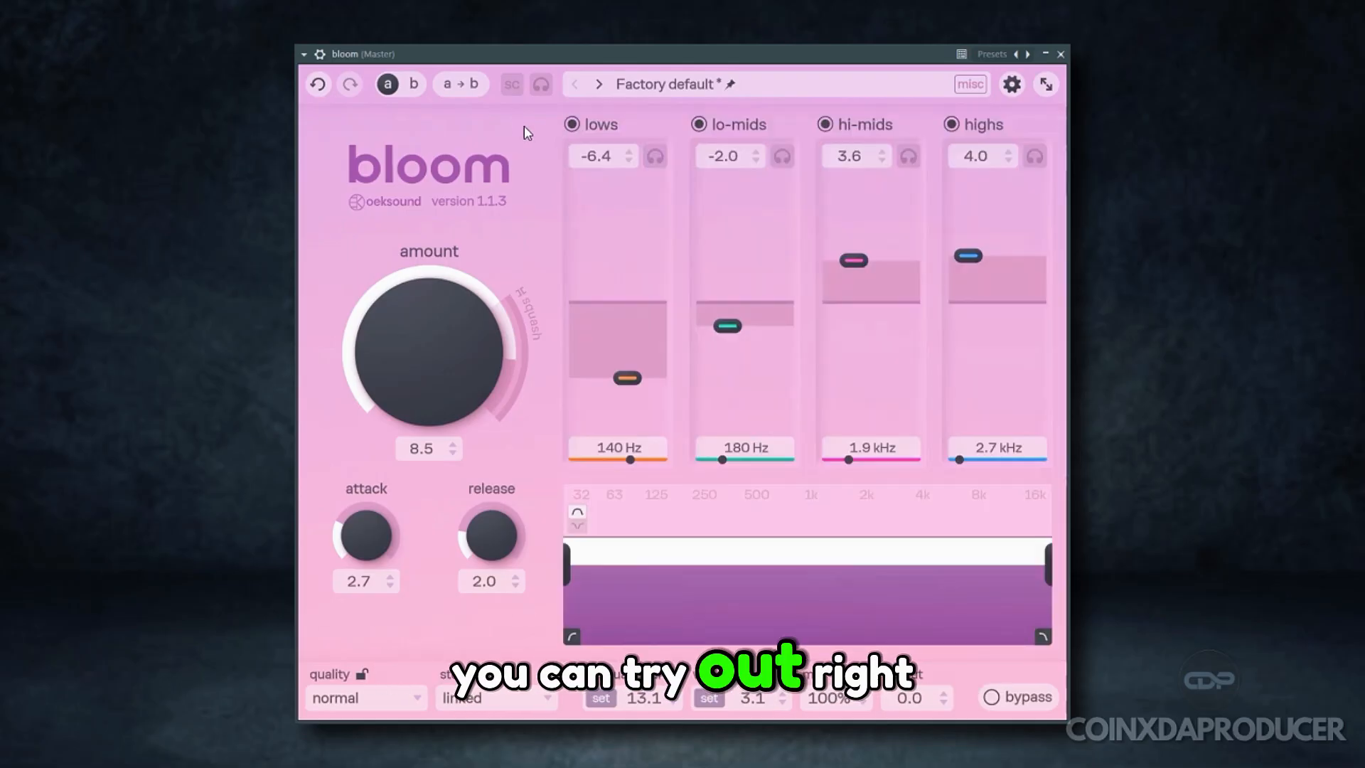
click(540, 87)
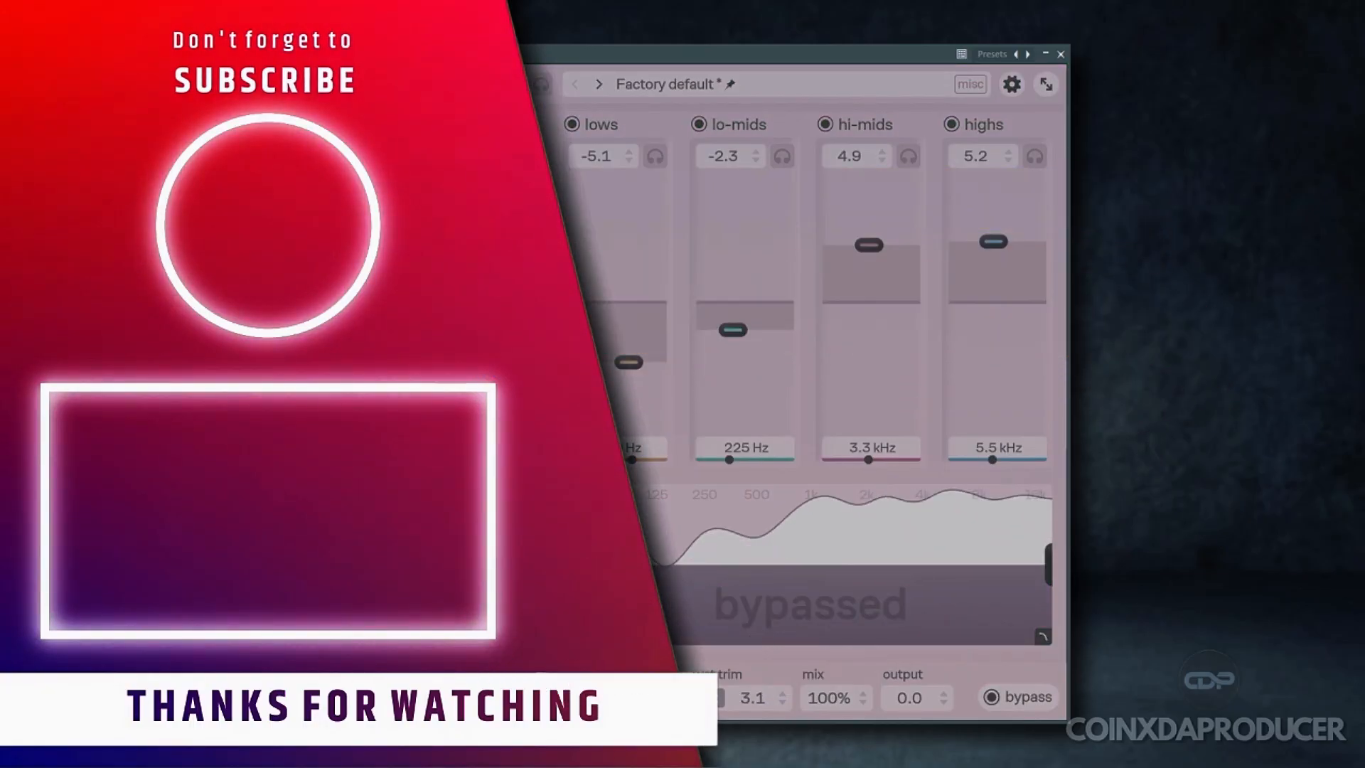
Step: Re-enable the processing briefly and bypass it again to compare the two sounds
click(1018, 698)
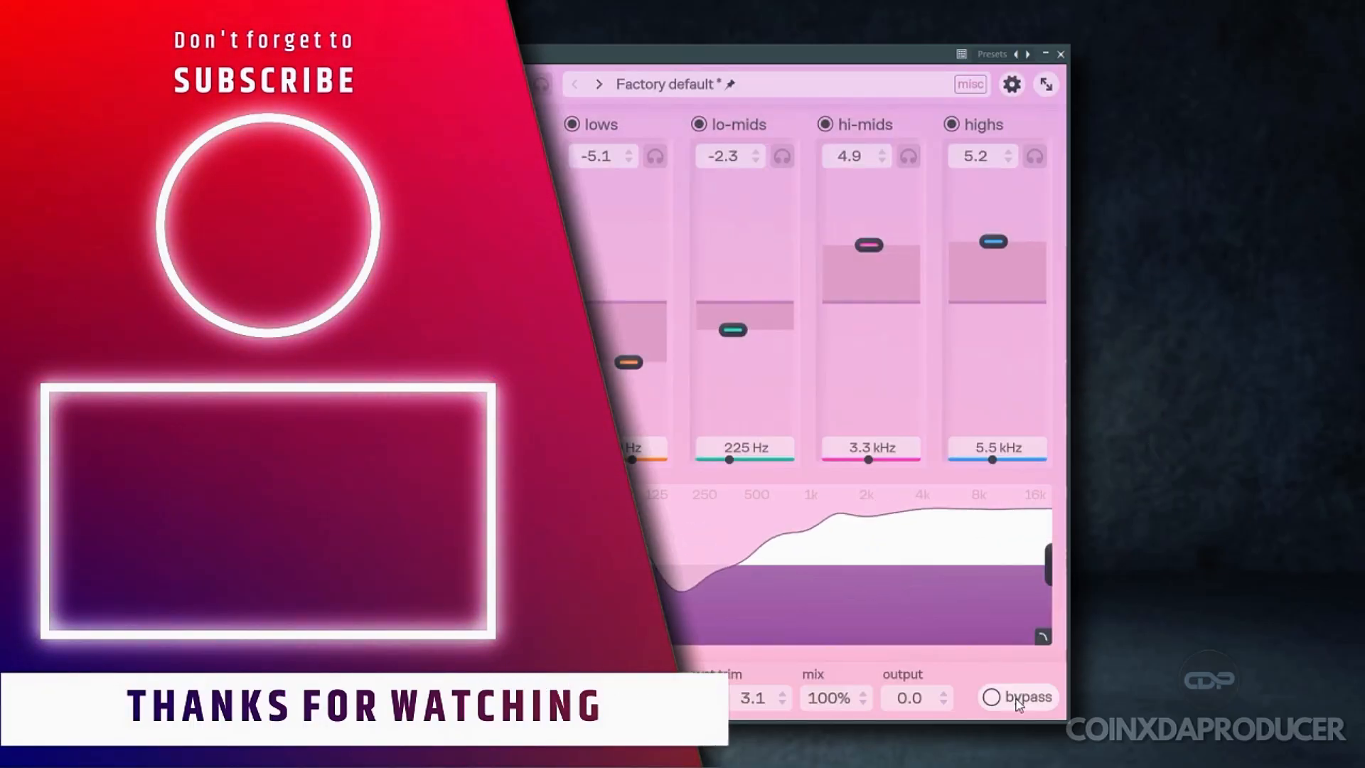
click(1018, 699)
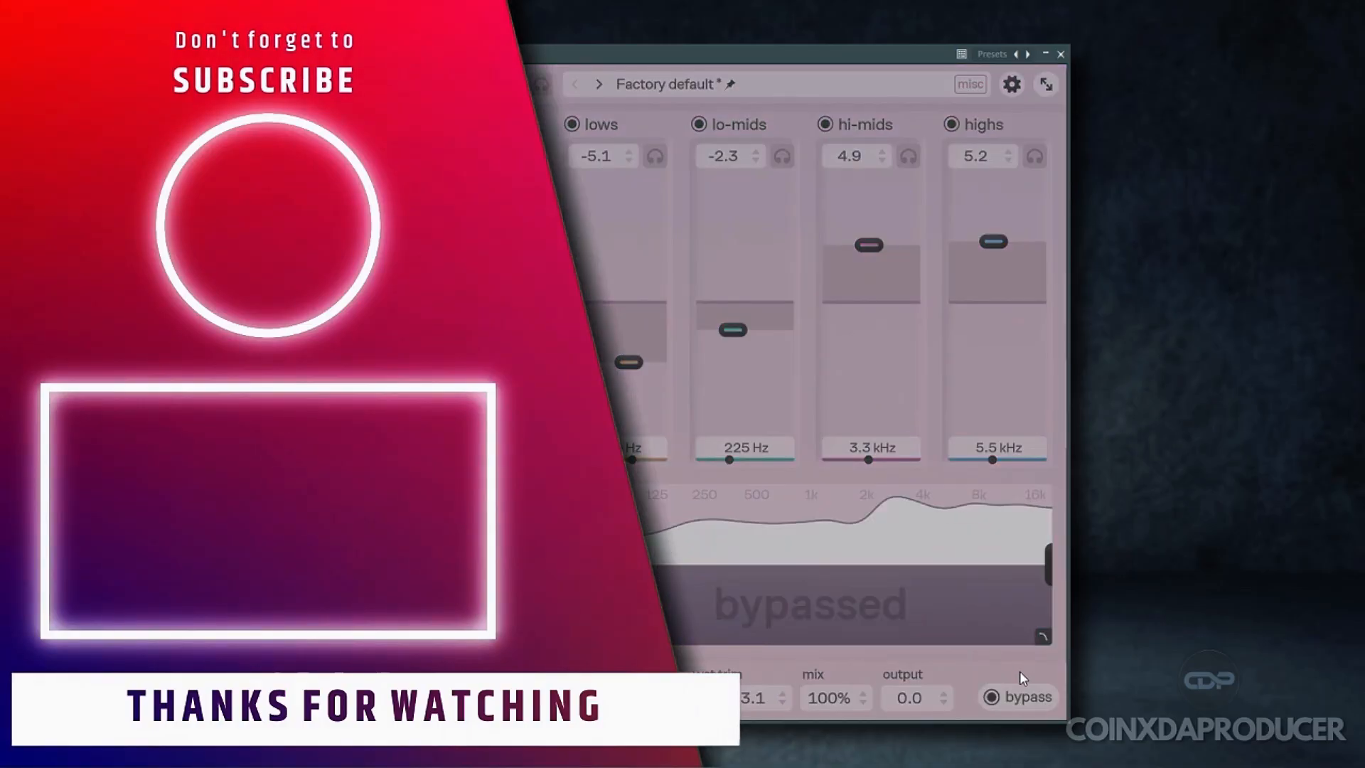